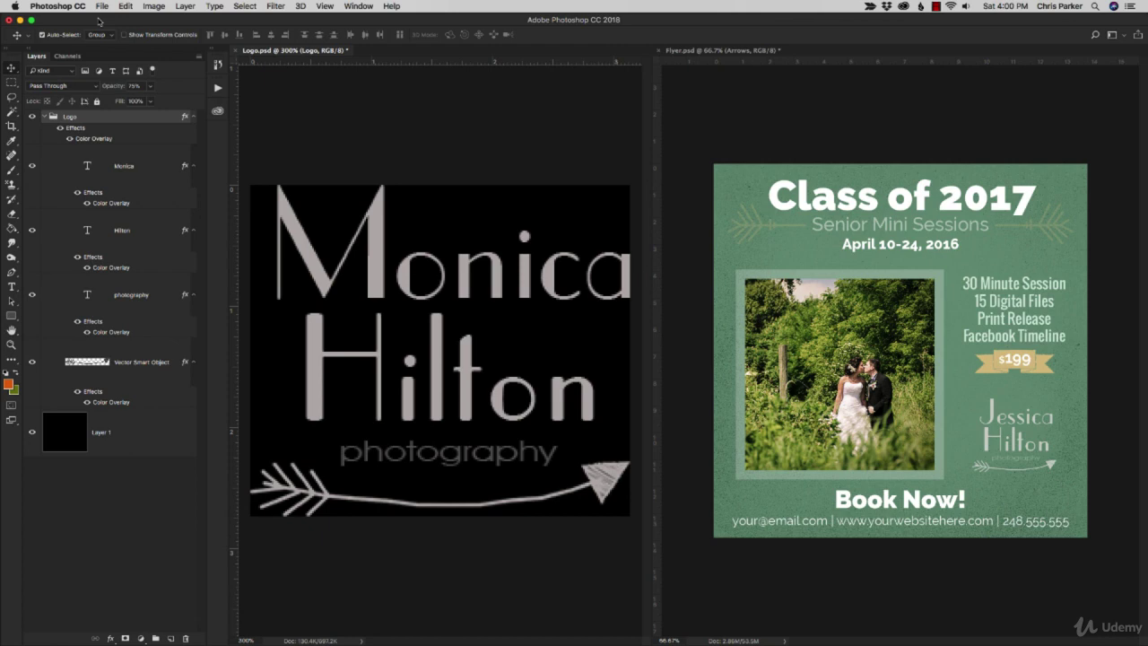
click(100, 7)
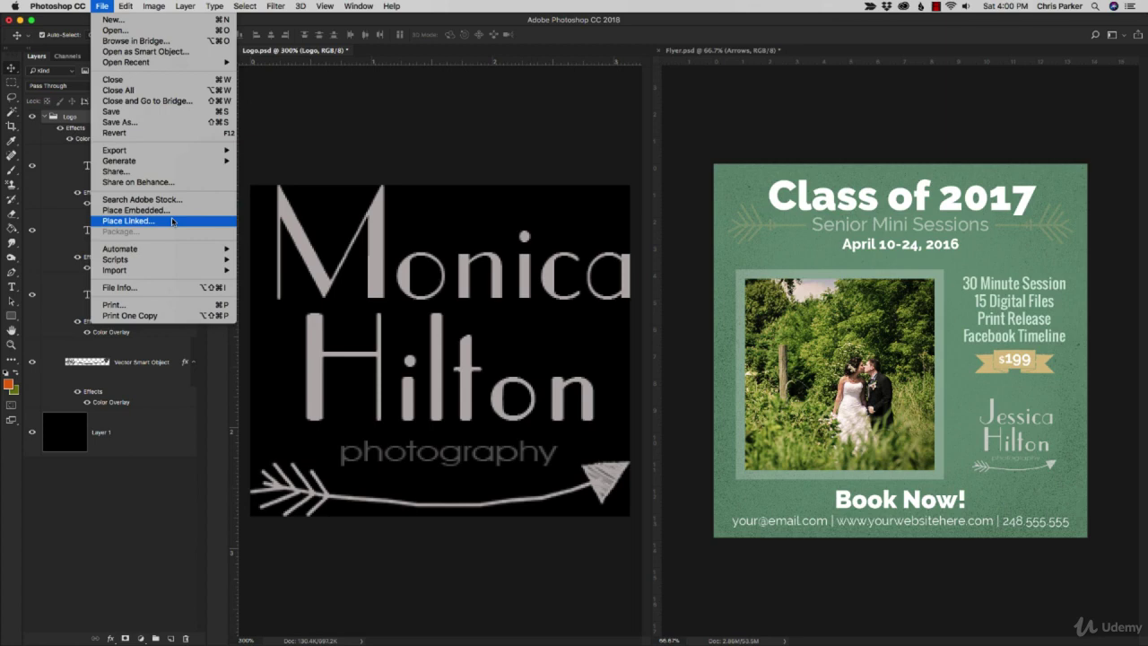
key(Escape)
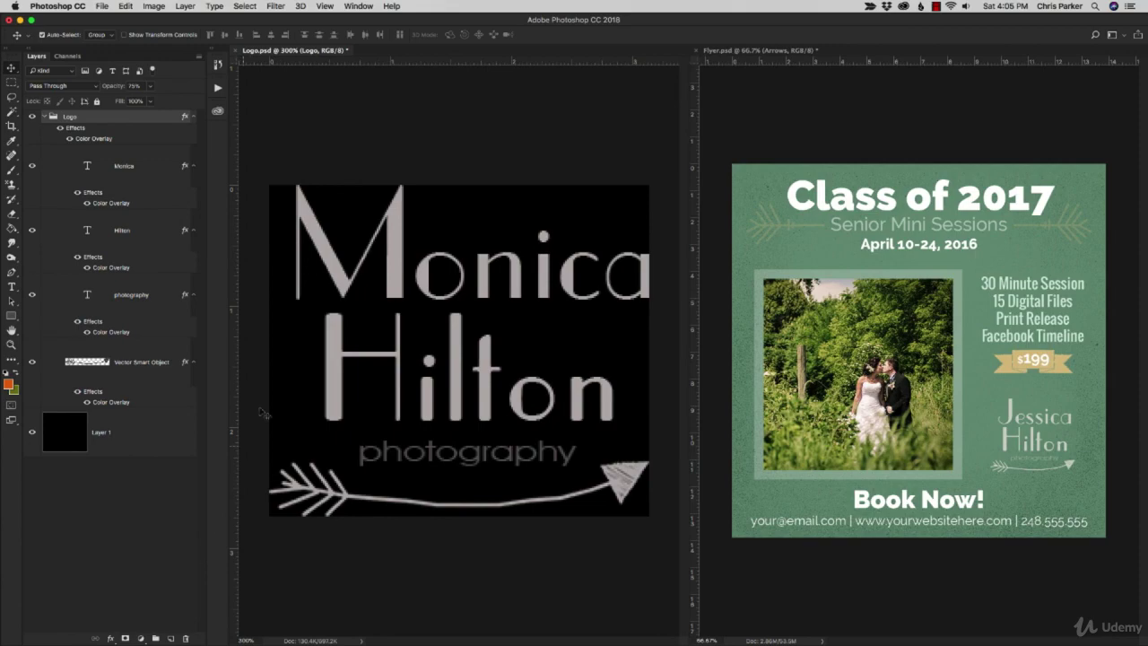
Close Logo.psd without saving its changes and close Flyer.psd.
key(super+w)
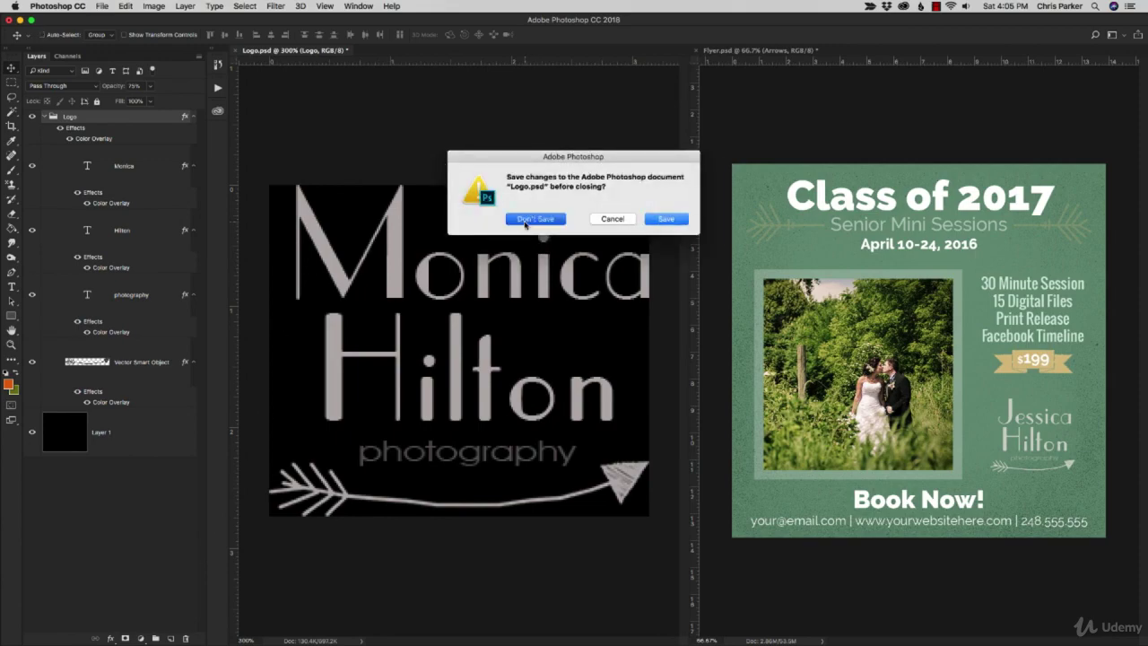
click(527, 219)
key(super+w)
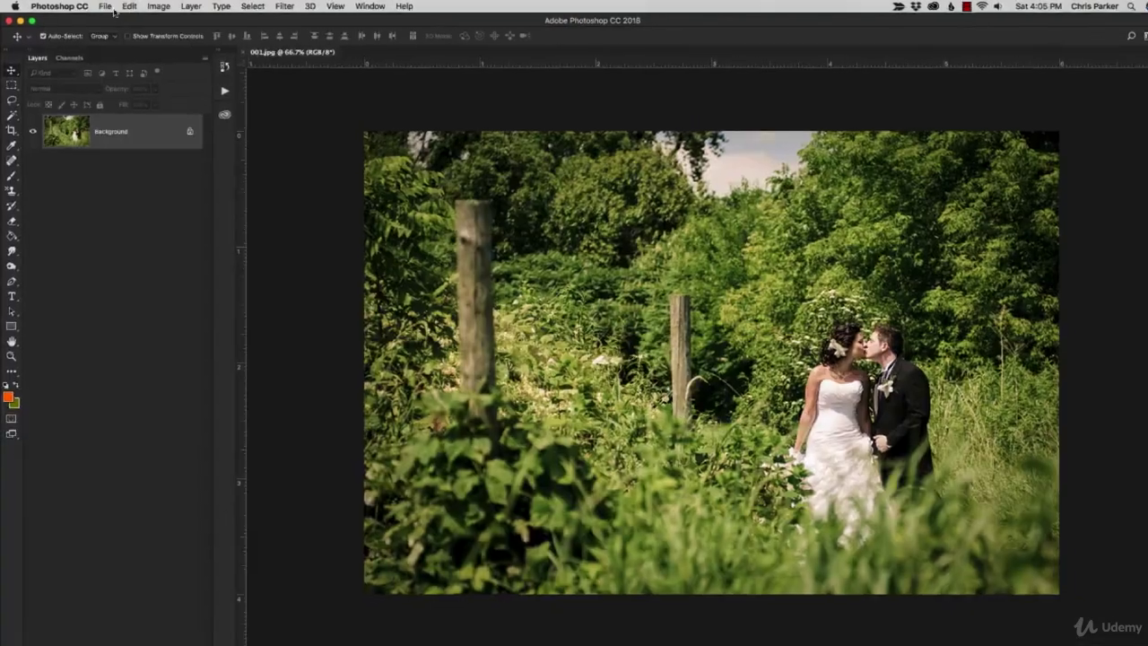
Place 002.psd as an embedded smart object over the photo in 001.jpg.
click(95, 7)
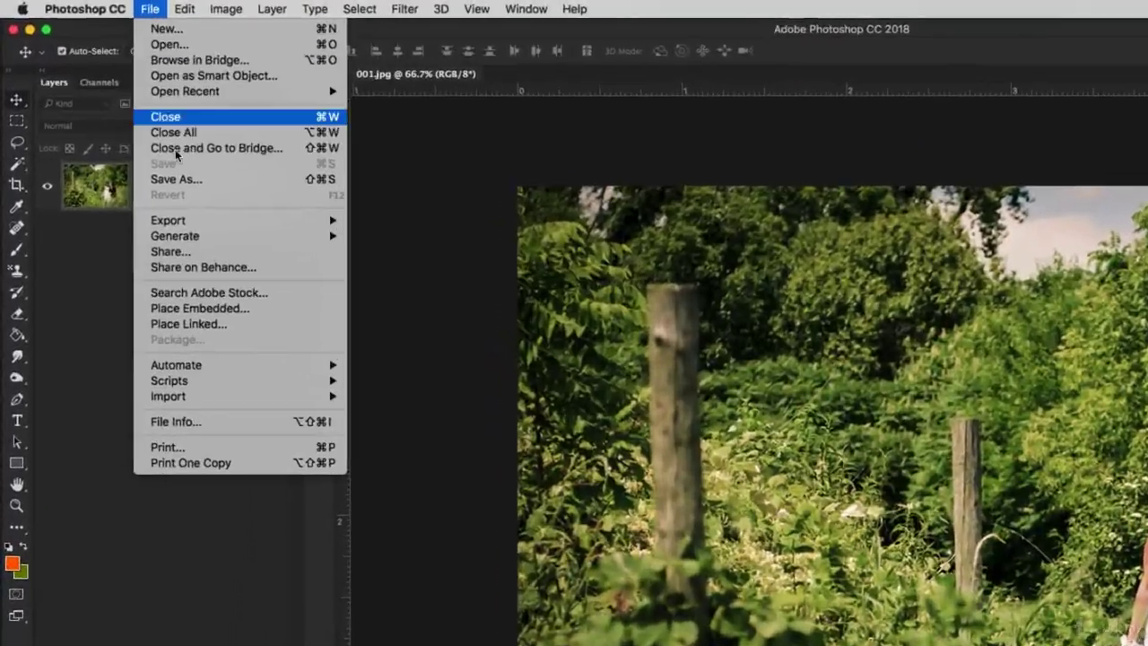
click(215, 341)
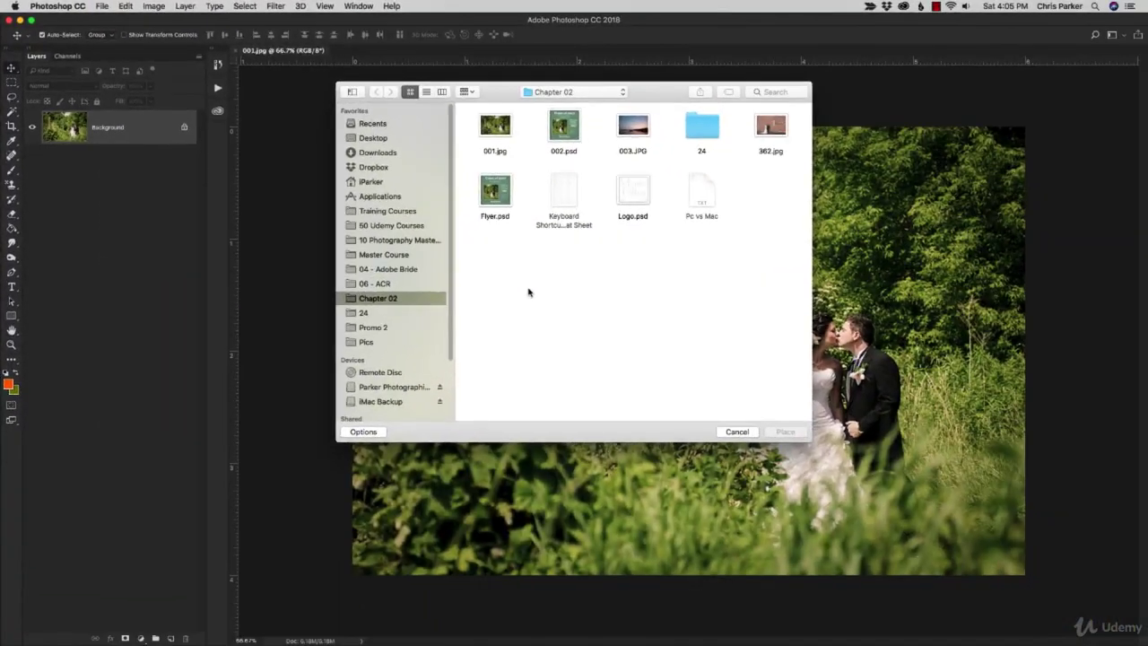
click(570, 129)
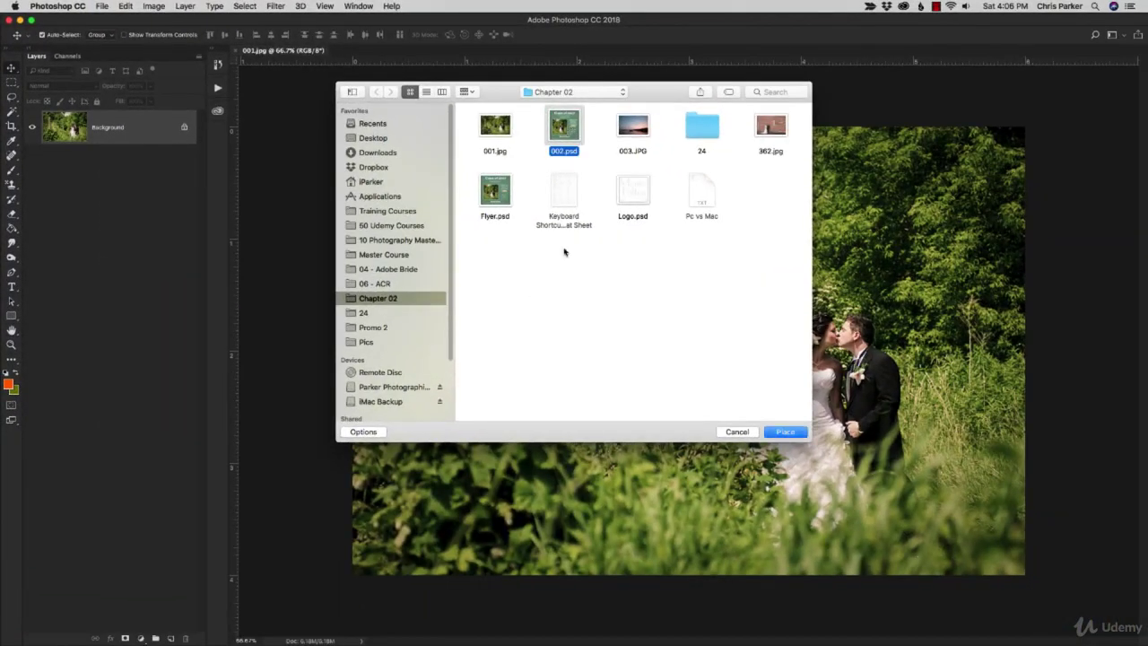
click(784, 432)
key(Return)
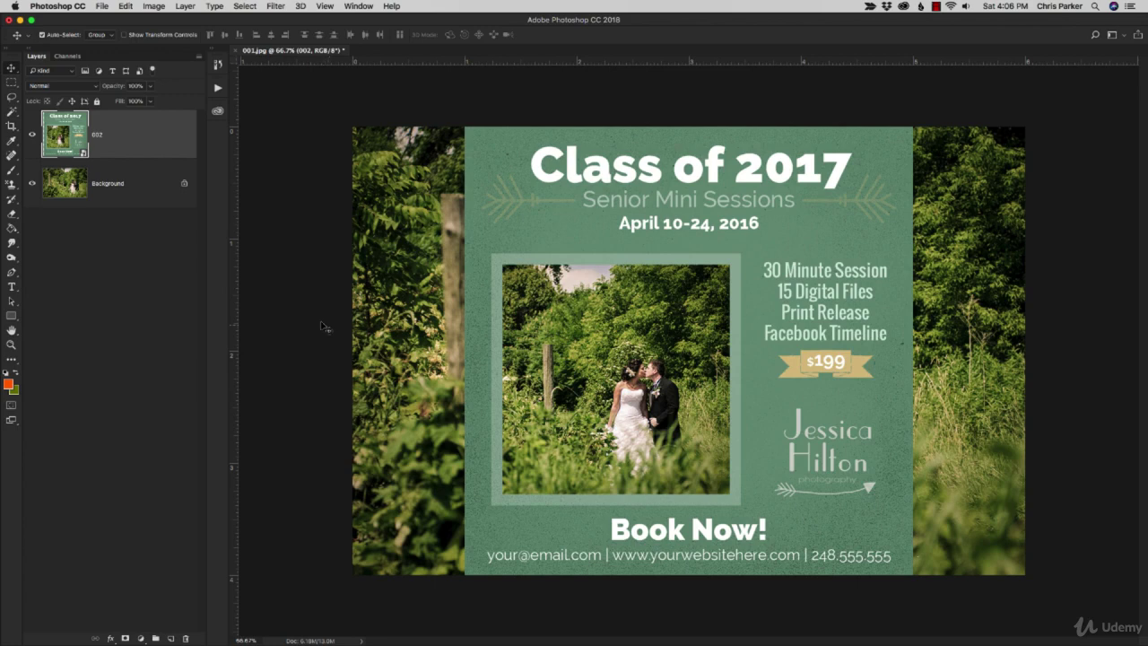
In the 002 smart object's contents, hide the Class of 2017, Senior Mini Sessions and April 10-24, 2016 text layers, saving and closing the contents.
right_click(124, 137)
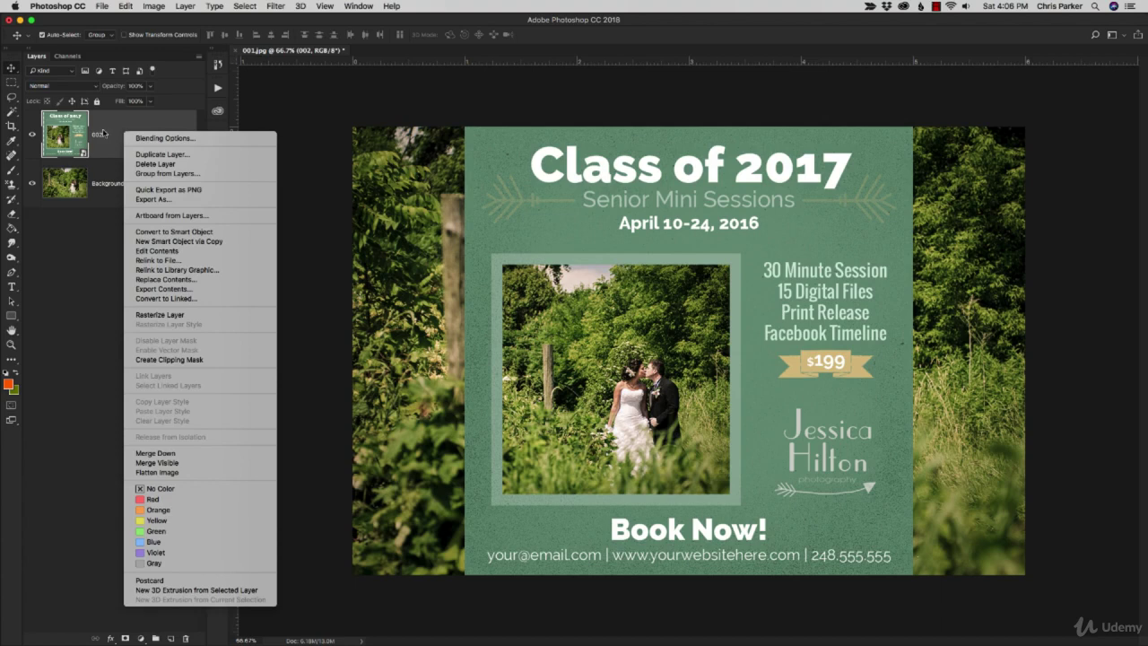
click(151, 251)
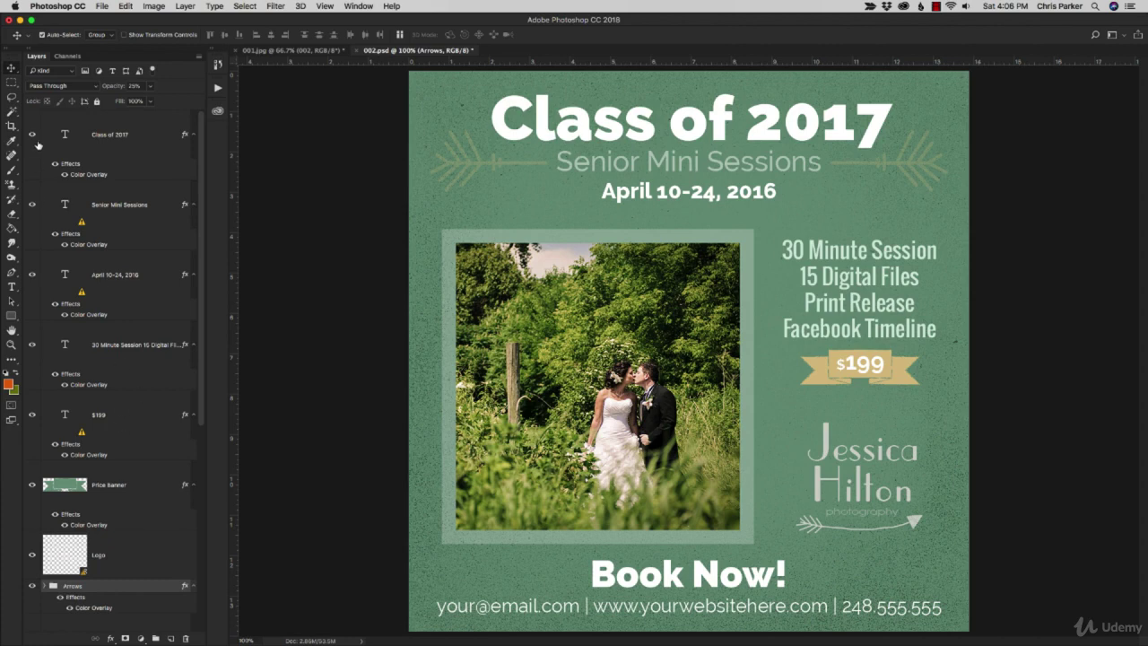
drag(31, 135, 31, 275)
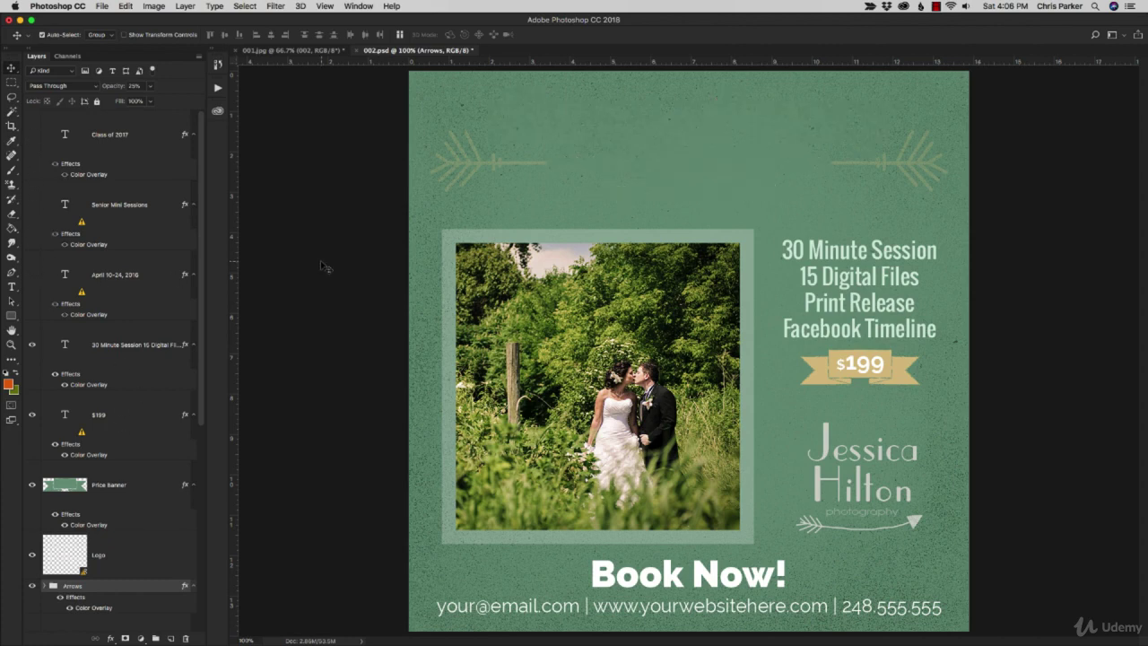
key(super+s)
key(super+w)
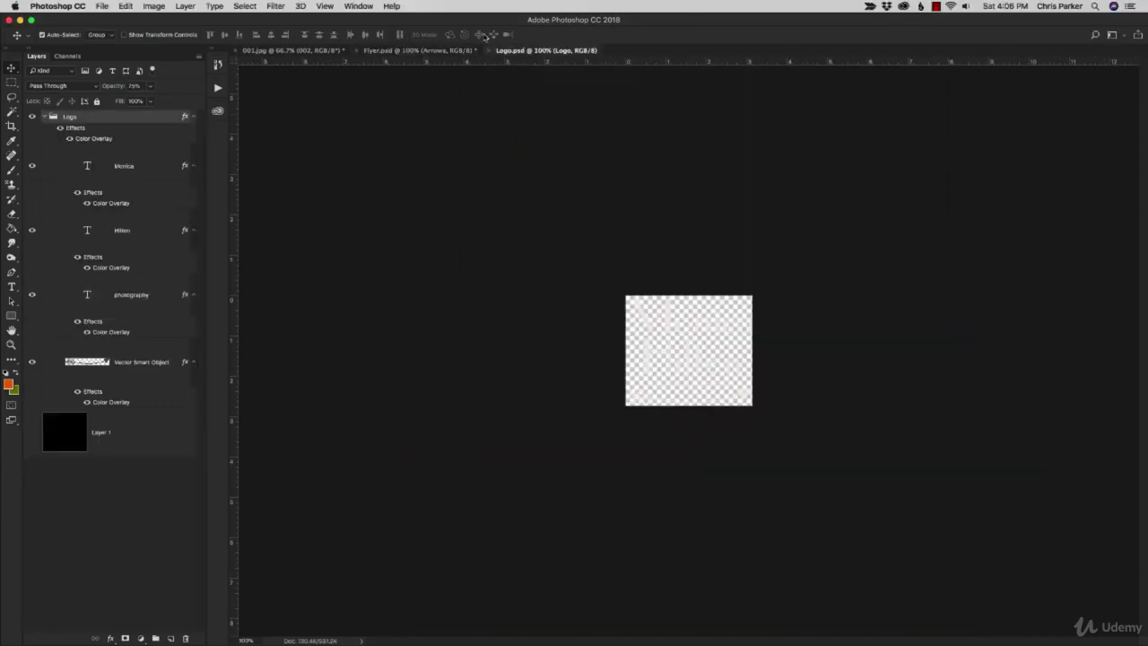
Close 001.jpg without saving and arrange Logo.psd beside Flyer.psd, with the logo at 300% and the flyer at 66.7%.
click(237, 50)
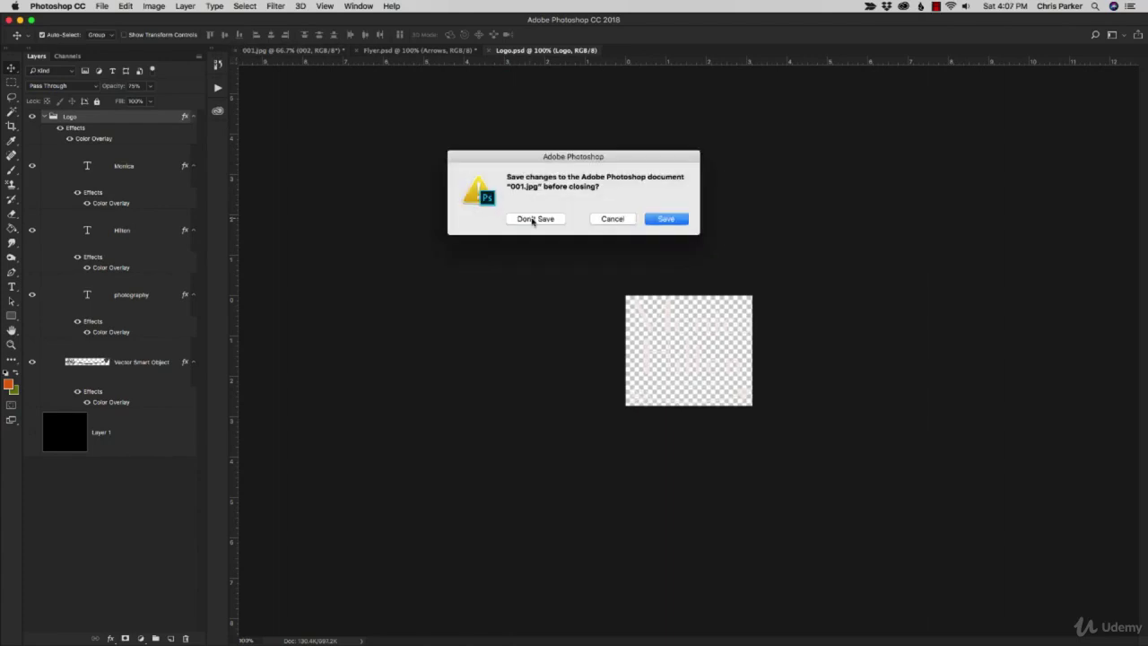
click(468, 219)
drag(427, 50, 231, 160)
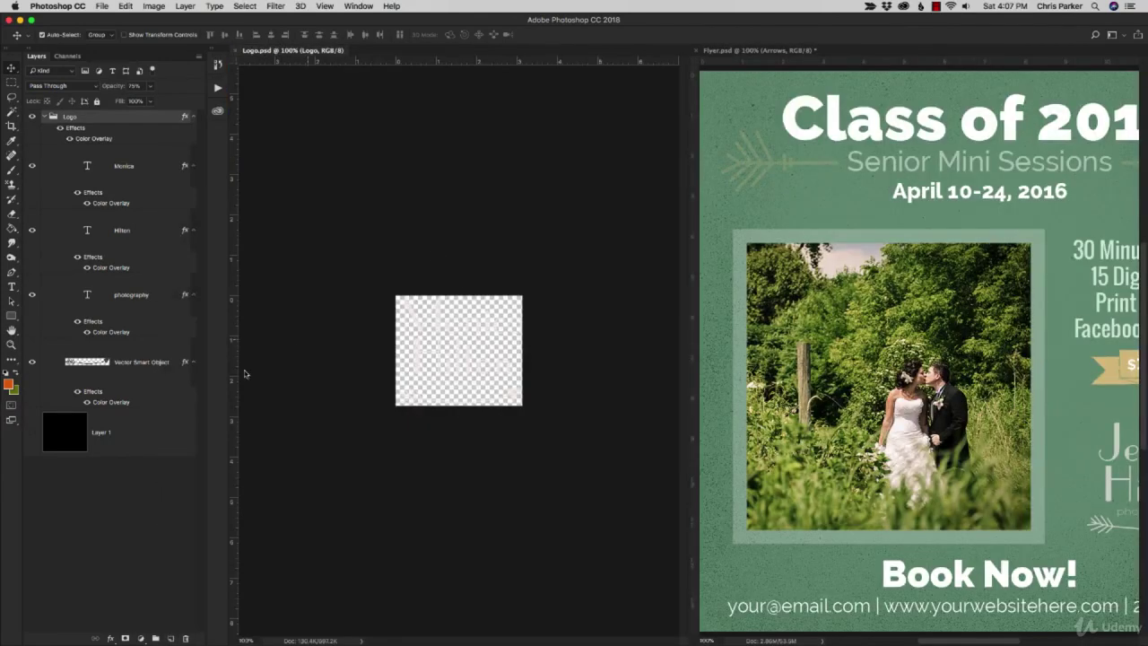
double_click(11, 330)
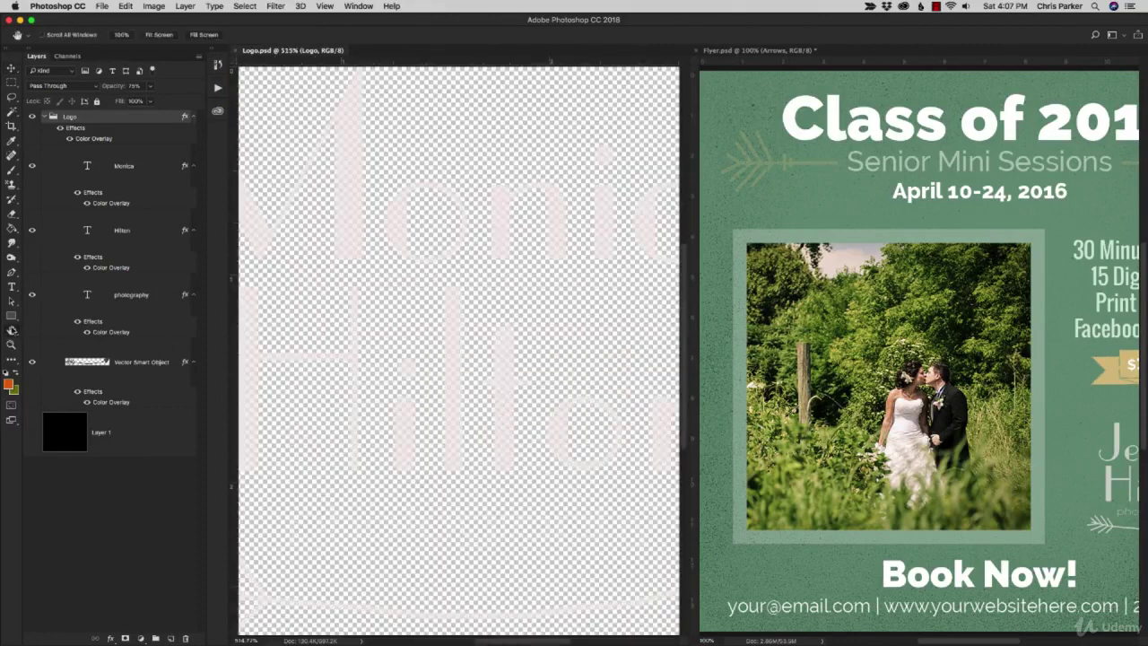
key(z)
alt+click(436, 317)
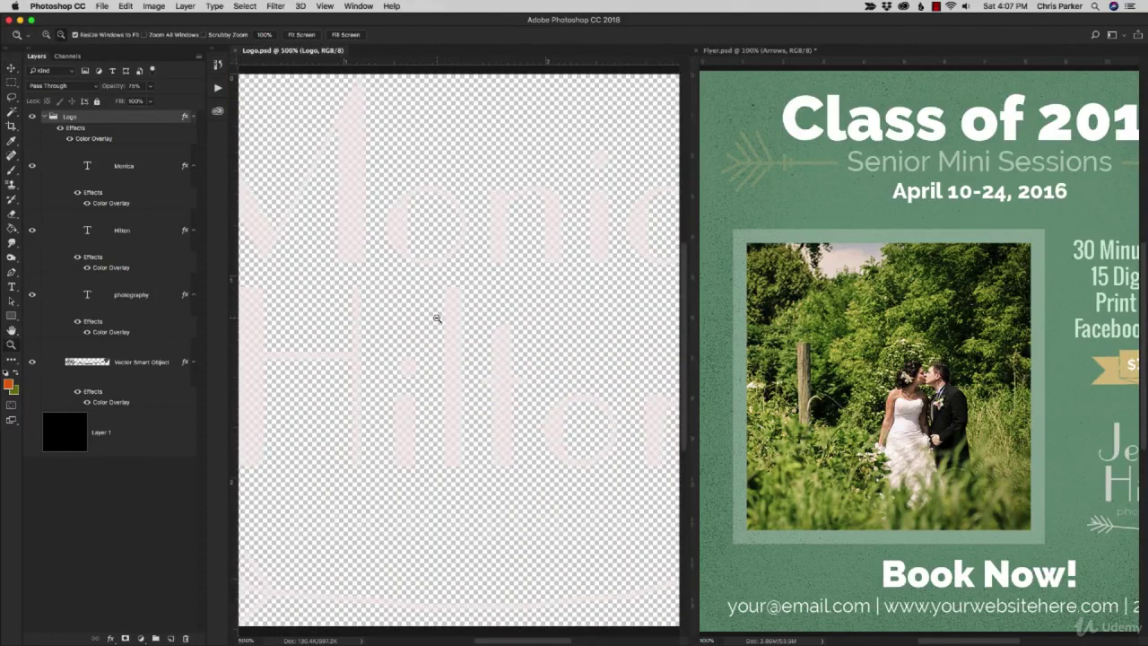
alt+click(436, 317)
alt+click(435, 317)
click(1033, 446)
alt+click(1033, 446)
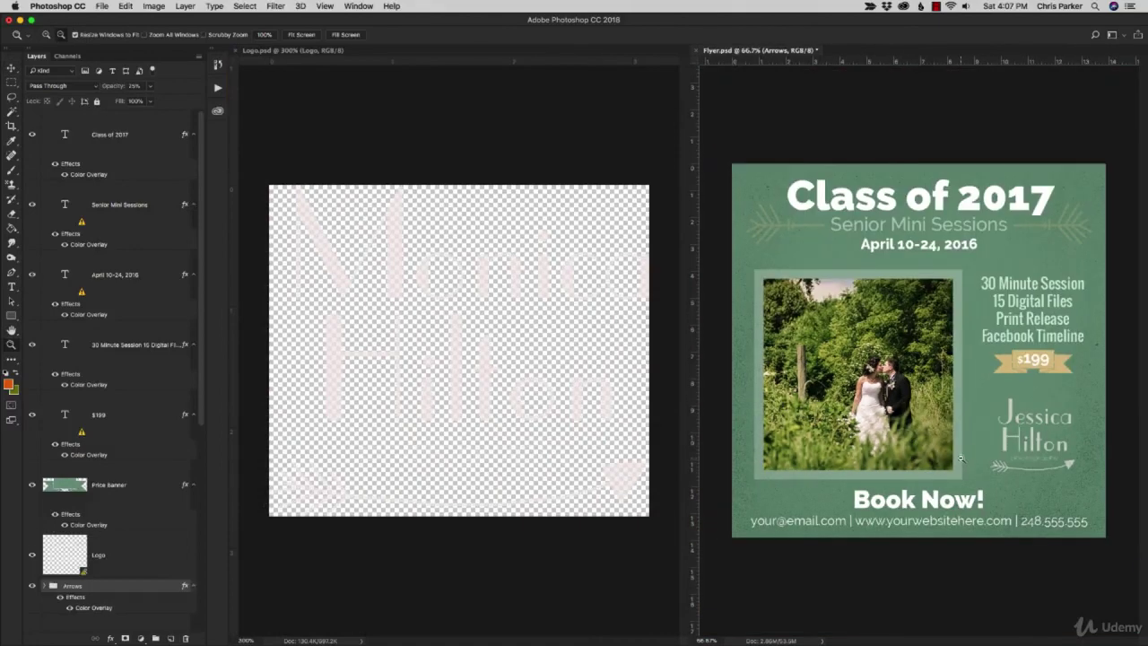
Show the black Layer 1 behind the logo in Logo.psd.
key(v)
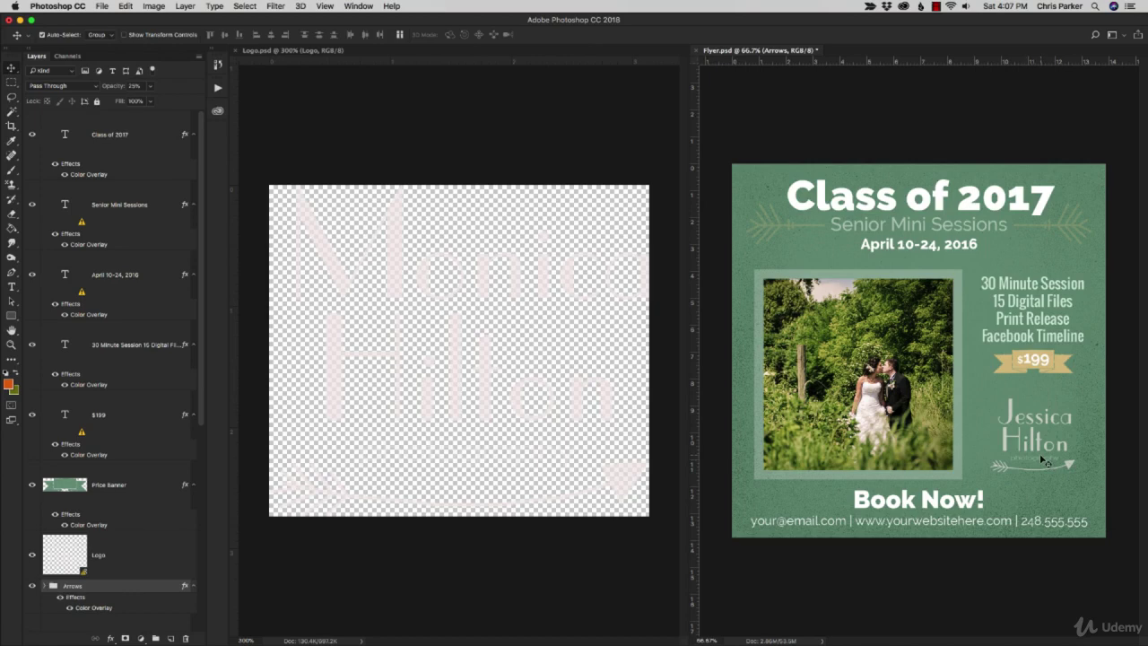
scroll(146, 532, down, 2)
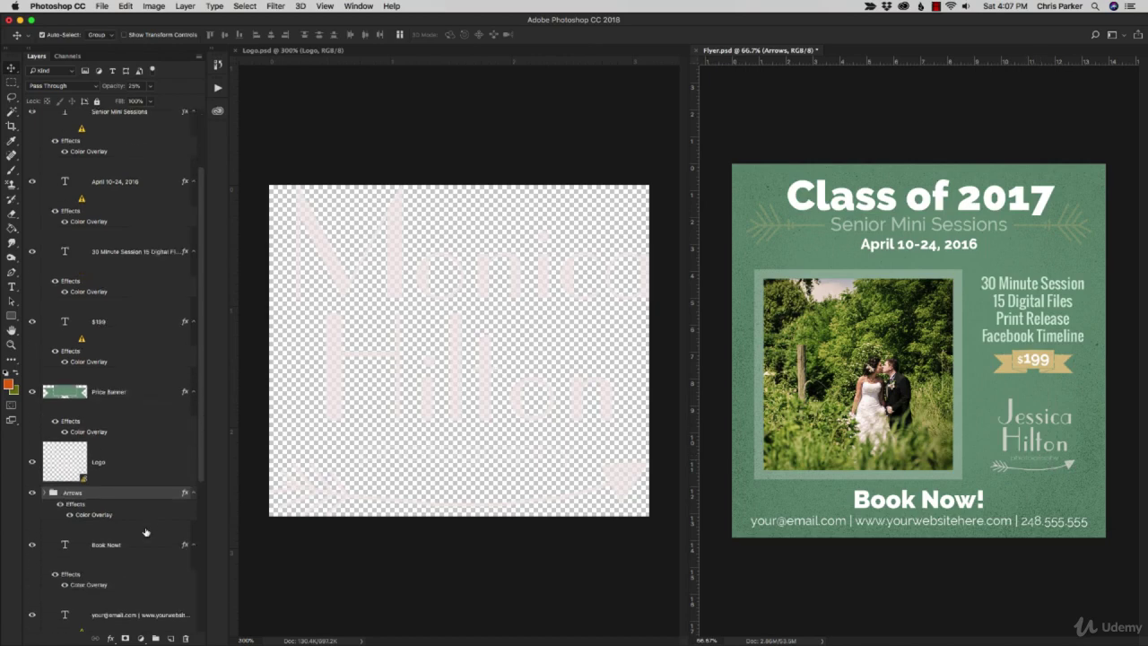
scroll(146, 532, down, 5)
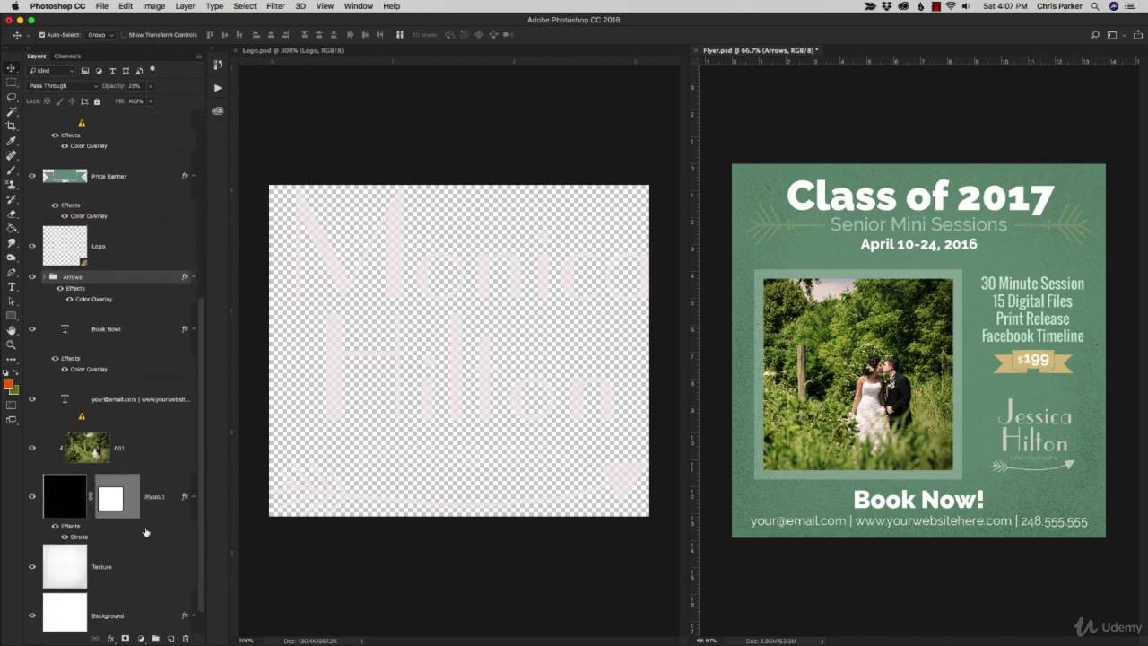
scroll(146, 533, down, 1)
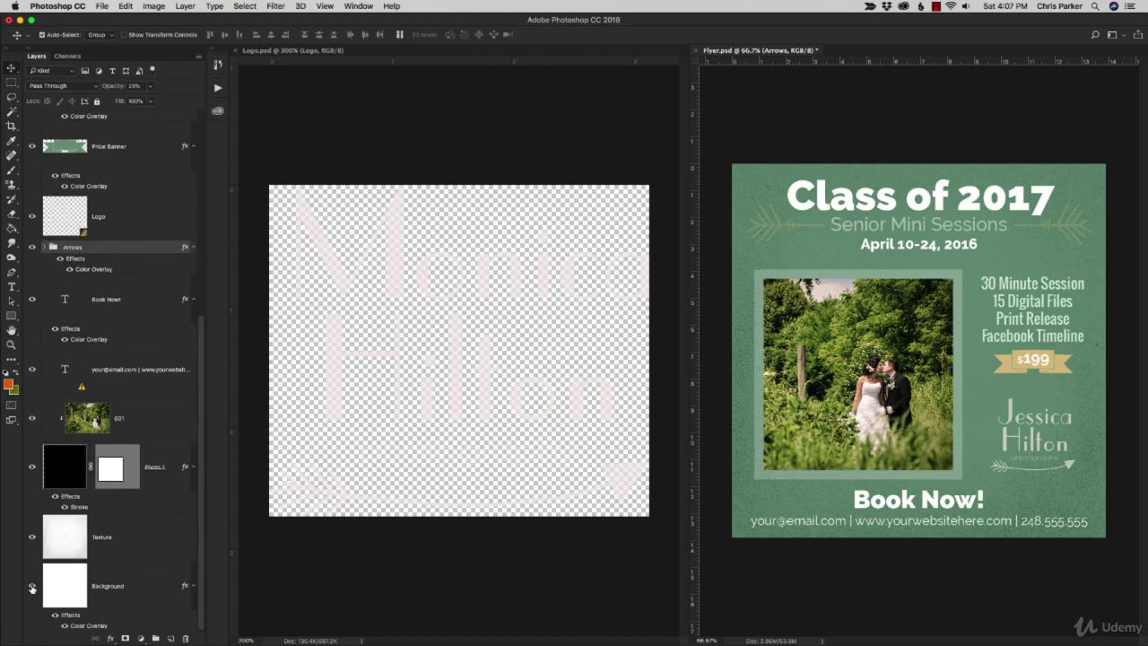
click(297, 595)
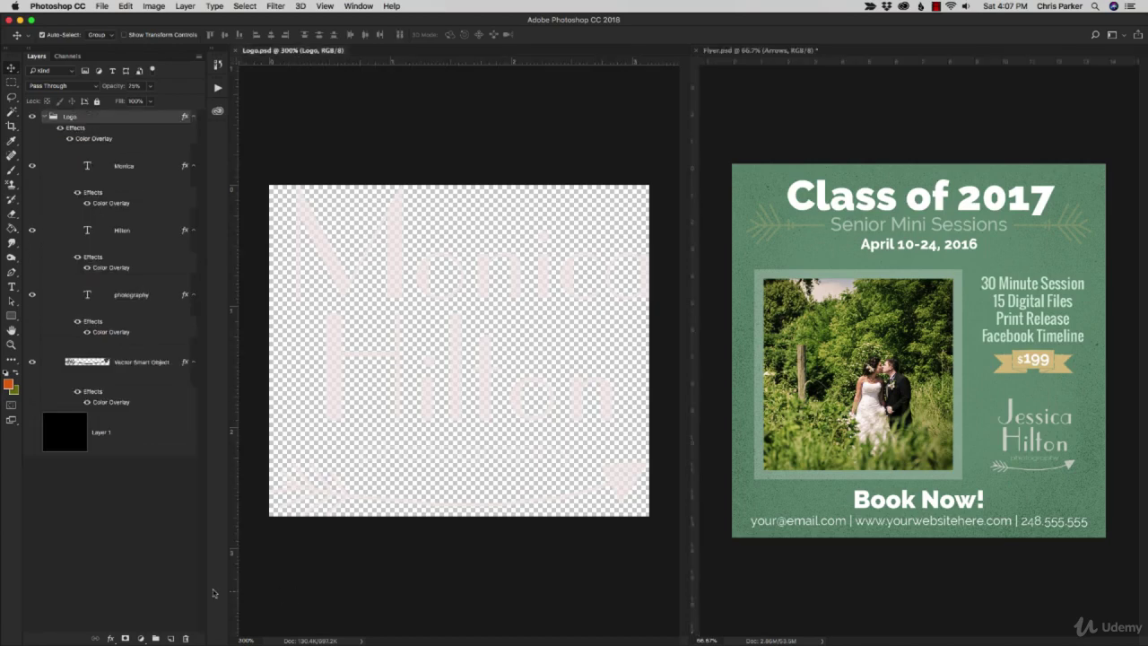
click(33, 432)
Replace the first name in the logo's top text line with a different first name and save Logo.psd.
key(t)
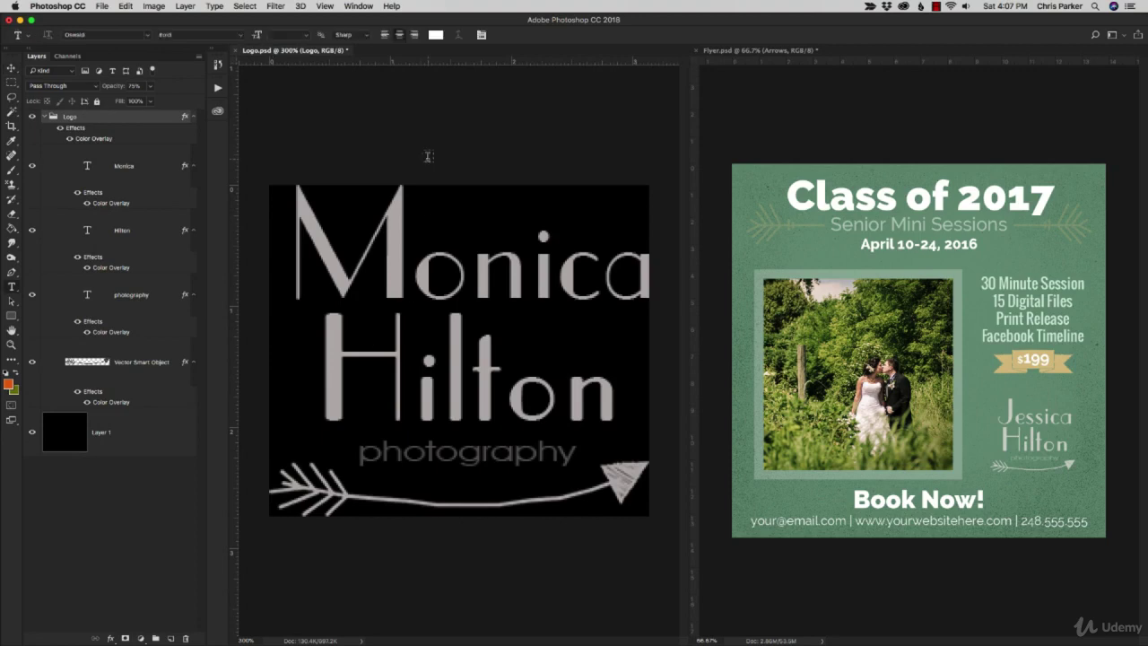
double_click(458, 281)
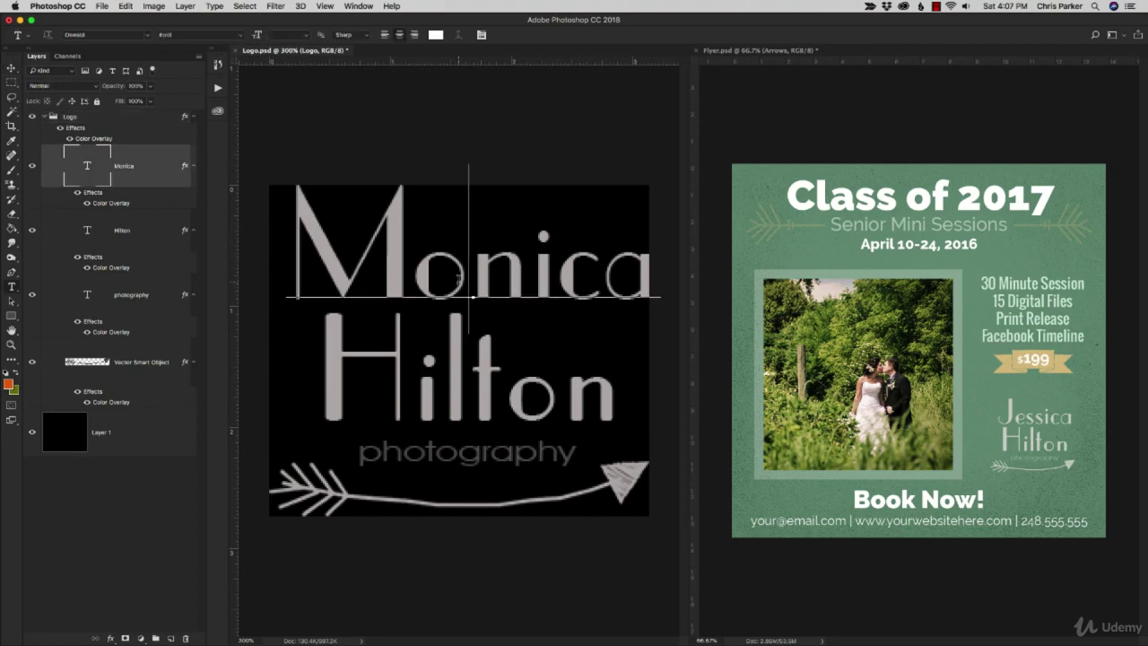
text(John)
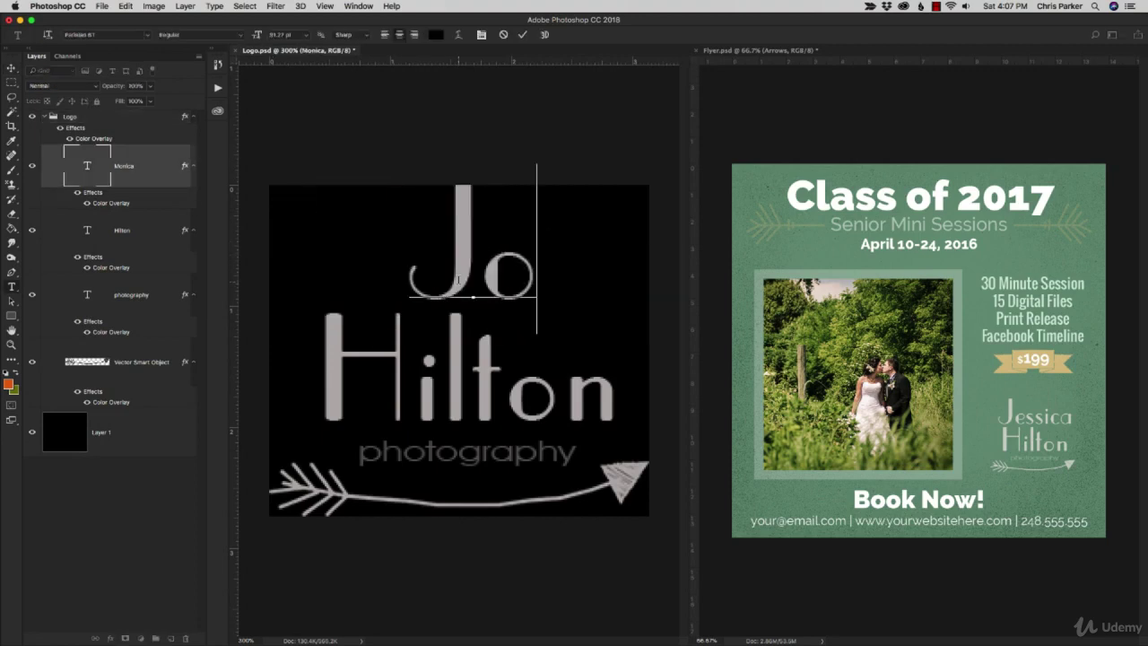
click(12, 69)
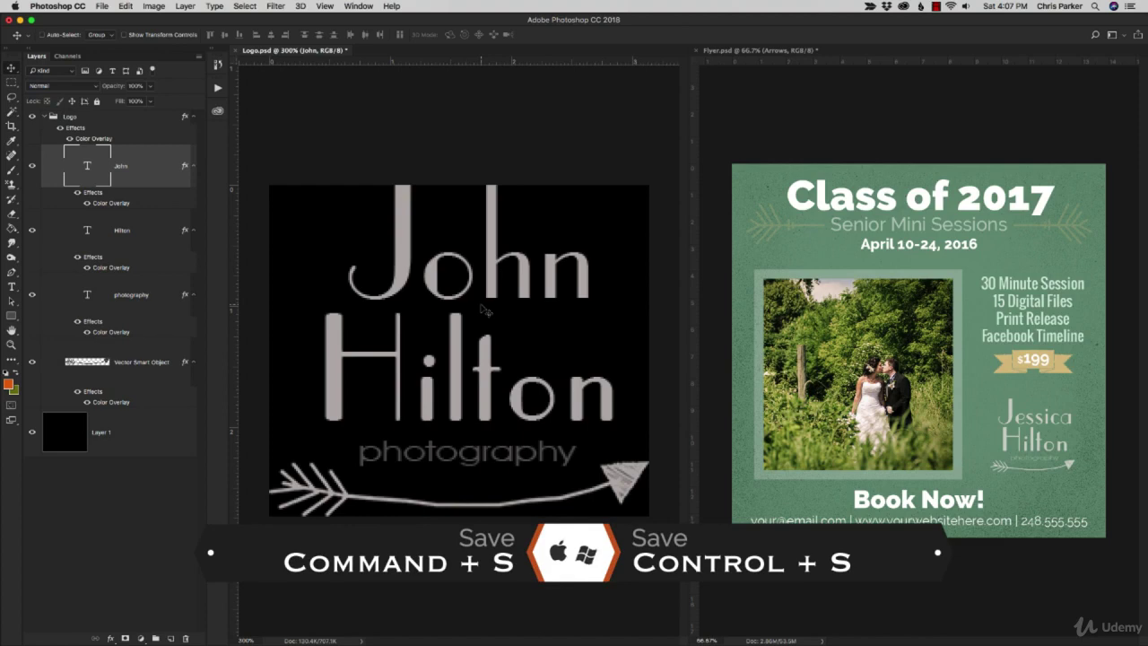
key(super+s)
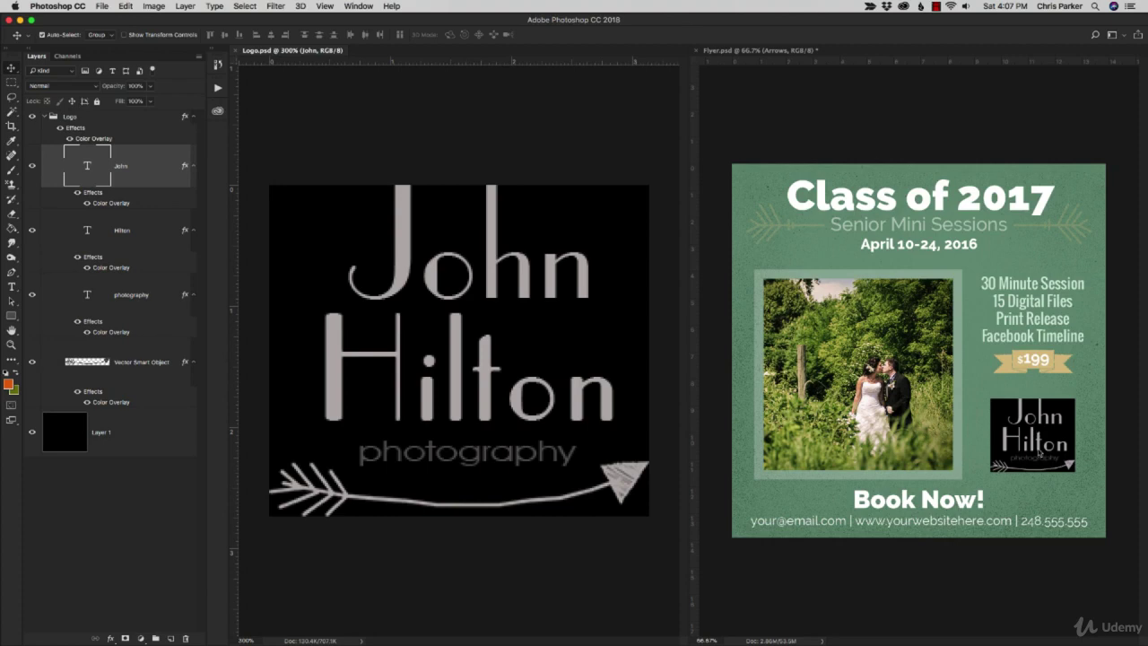
Hide the black Layer 1 in Logo.psd and save the file again.
click(32, 432)
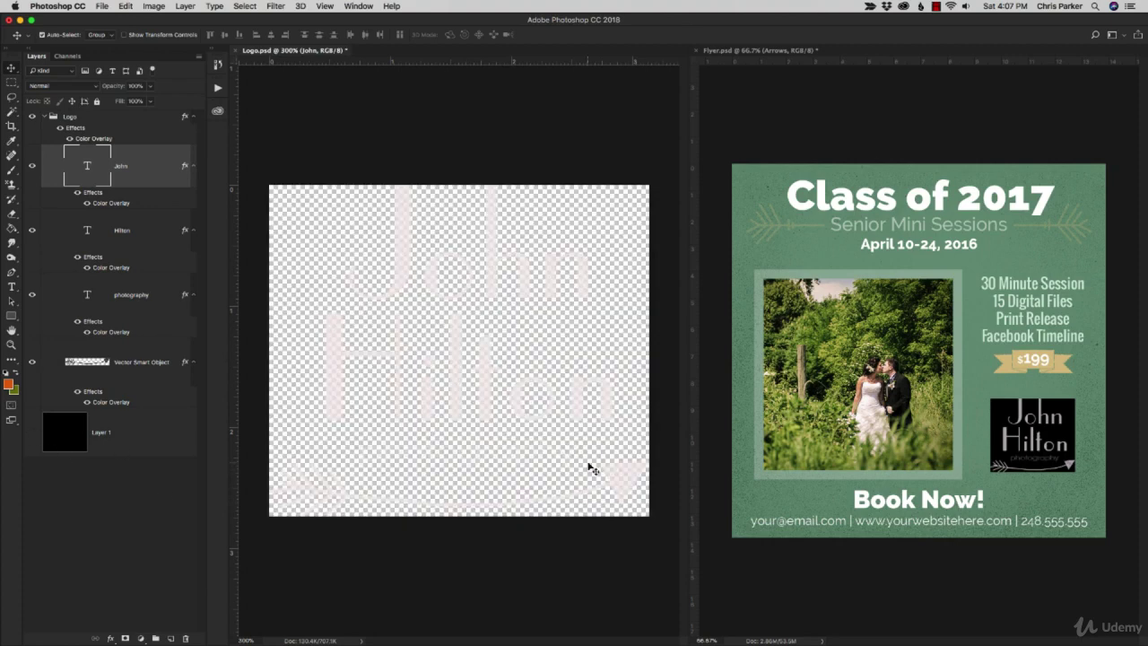
key(super+s)
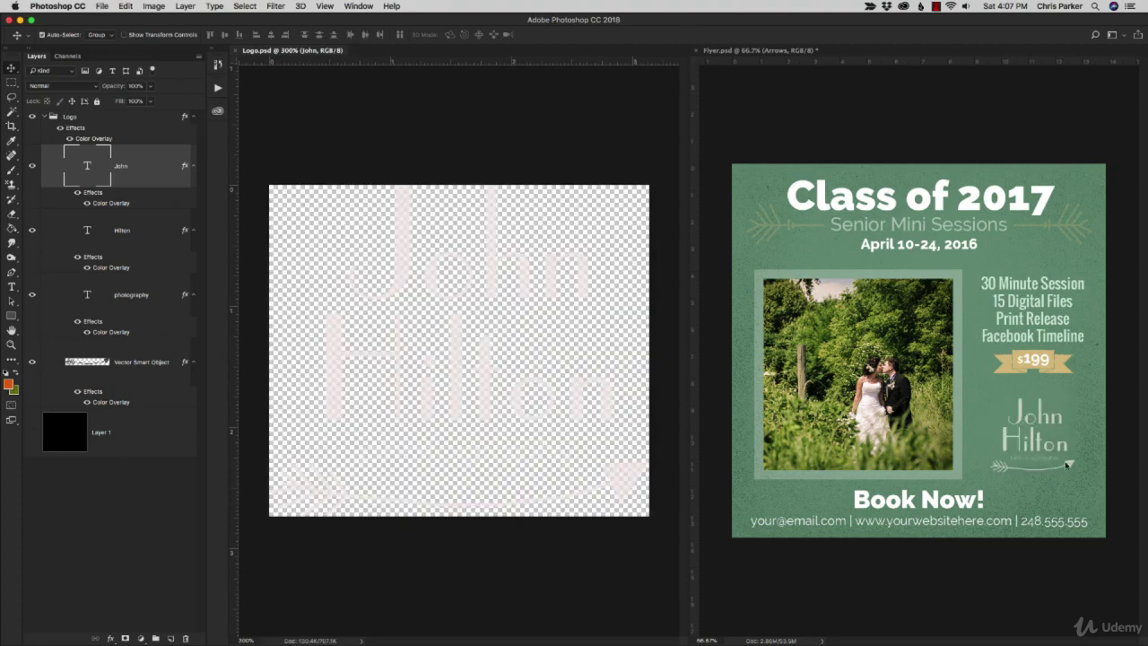